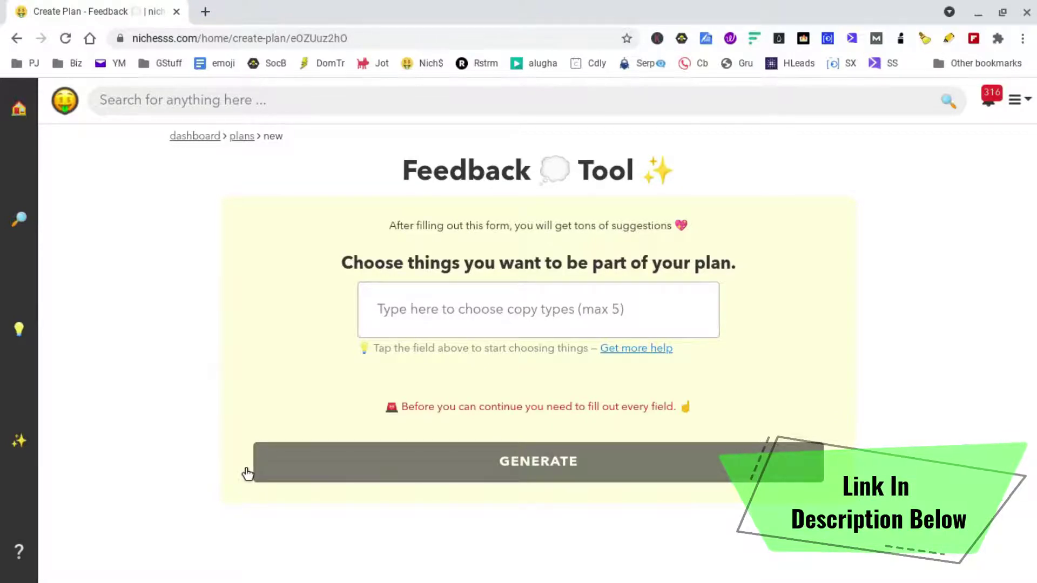
# Choose Product Hunt and Reddit as the plan's copy types.
pyautogui.click(440, 314)
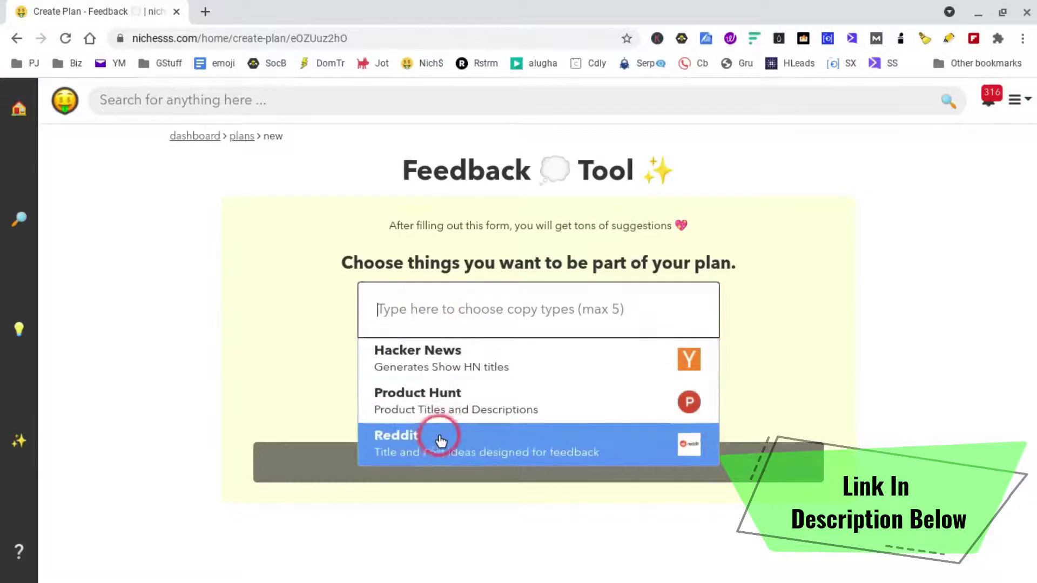
pyautogui.click(436, 412)
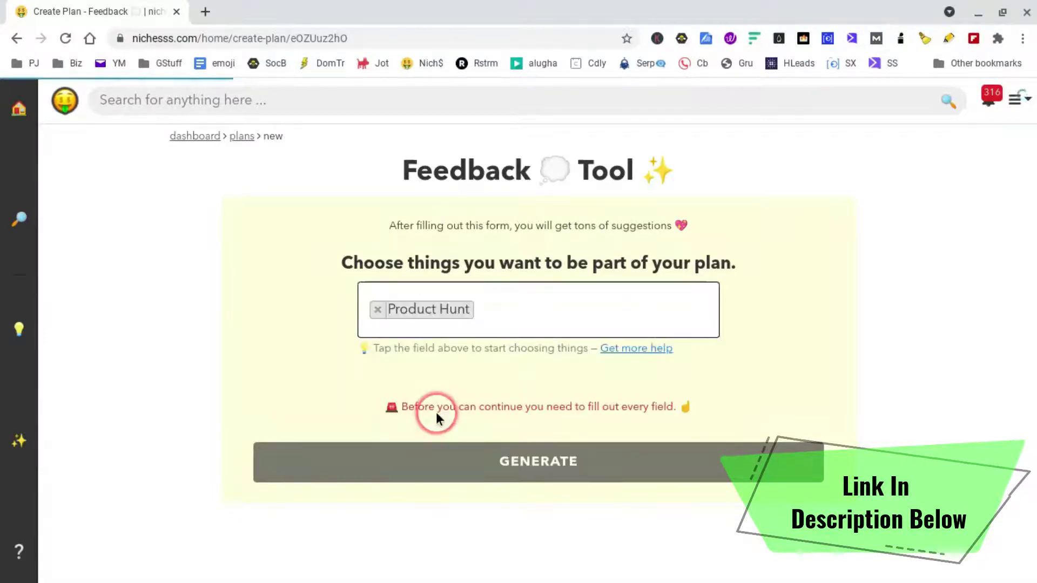
pyautogui.click(521, 328)
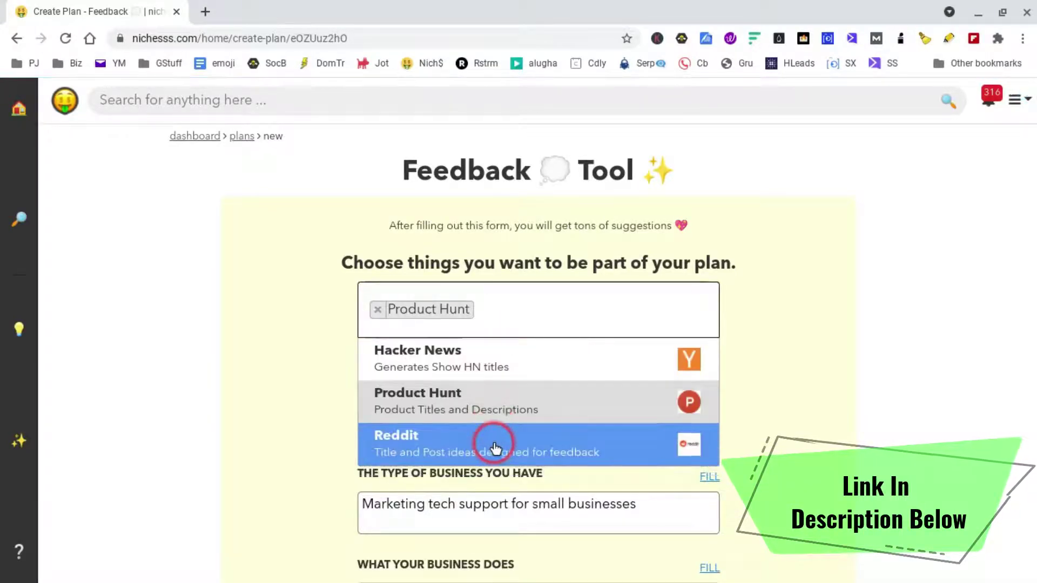
pyautogui.click(494, 447)
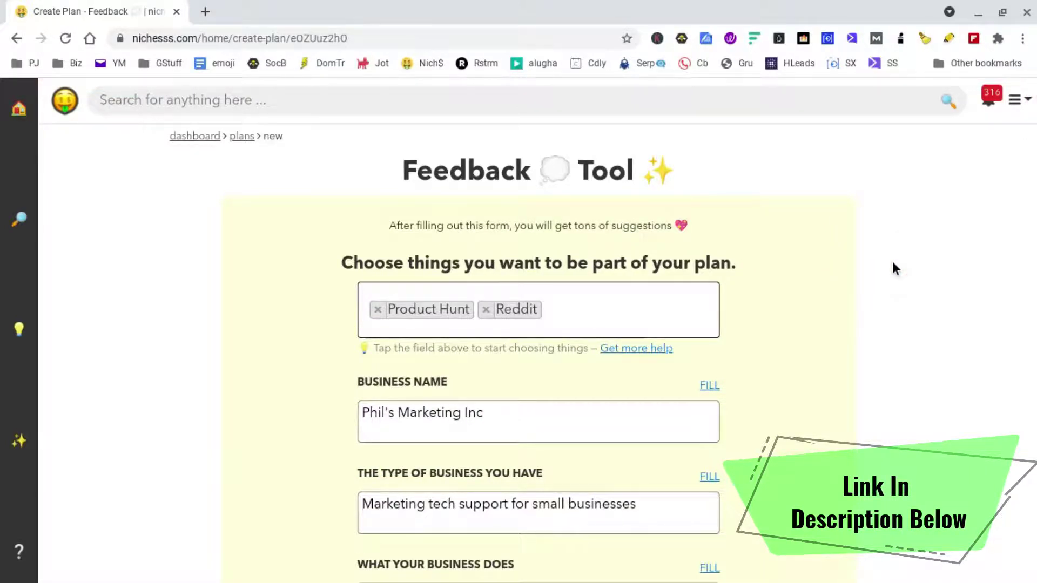
pyautogui.click(463, 451)
pyautogui.click(596, 396)
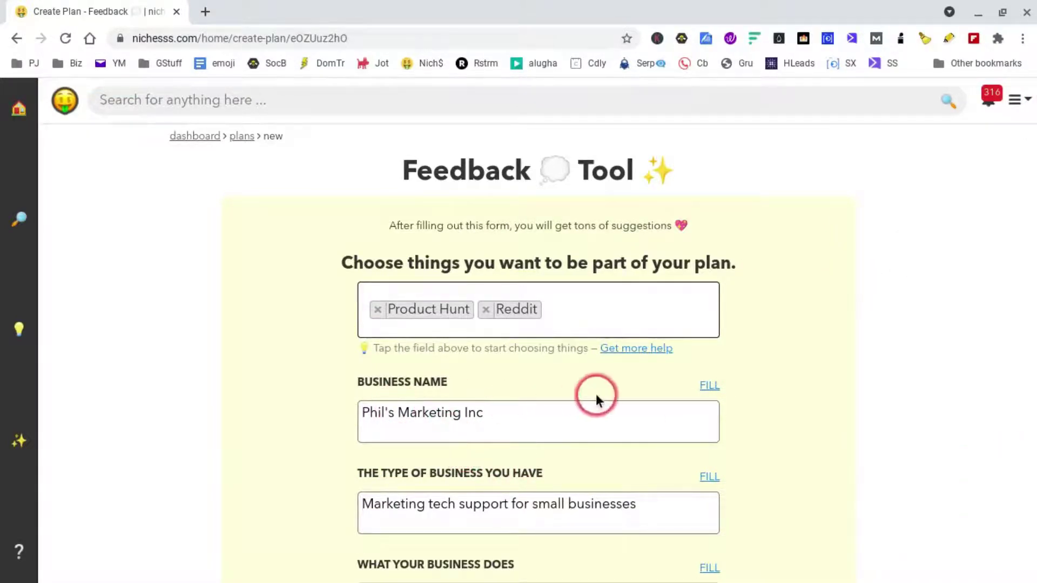
# Review the prefilled business name, type and description fields.
pyautogui.scroll(-2, 856, 386)
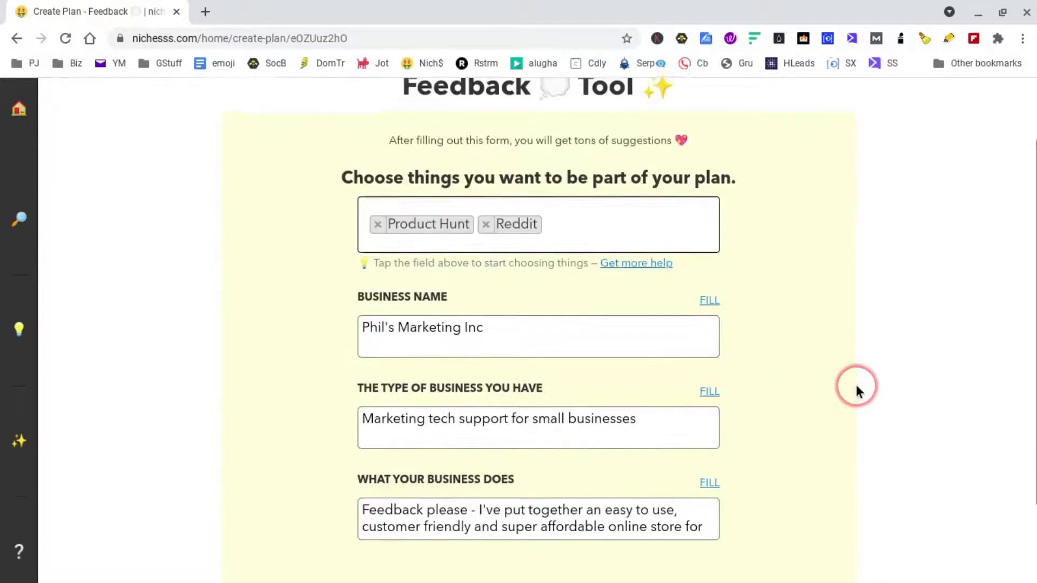
pyautogui.scroll(-1, 857, 387)
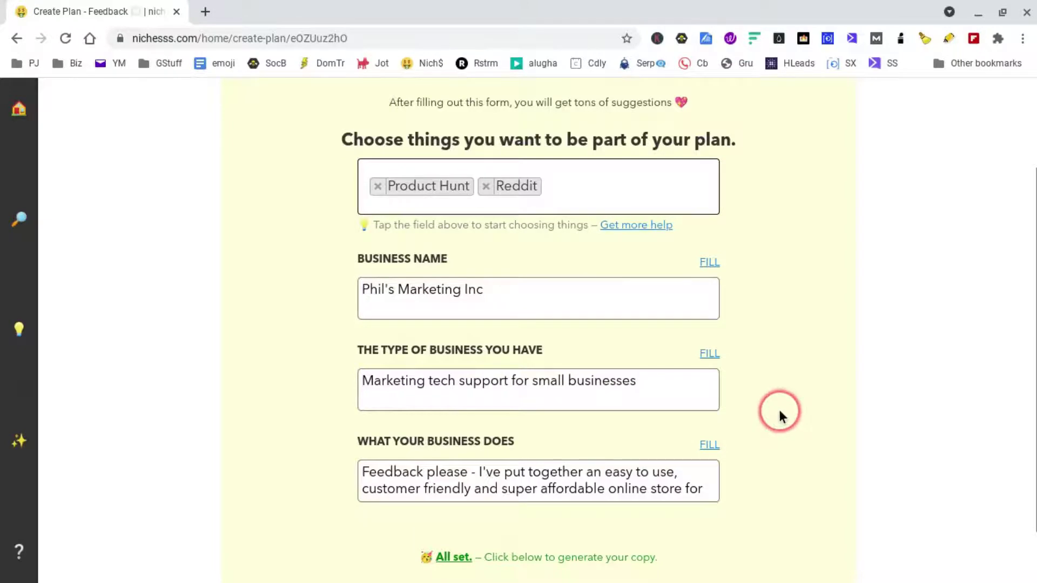
pyautogui.scroll(-2, 780, 414)
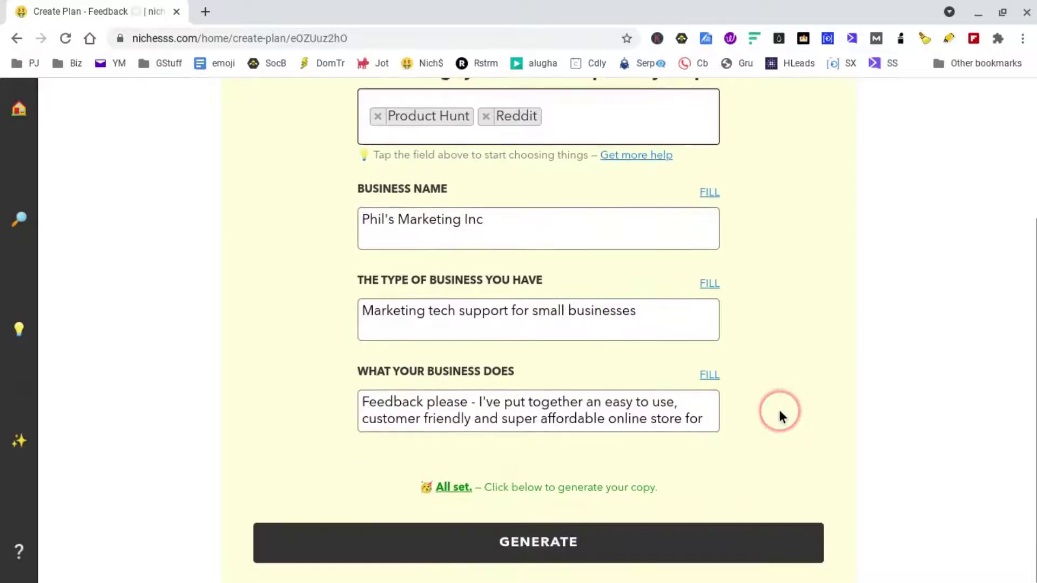
pyautogui.click(451, 419)
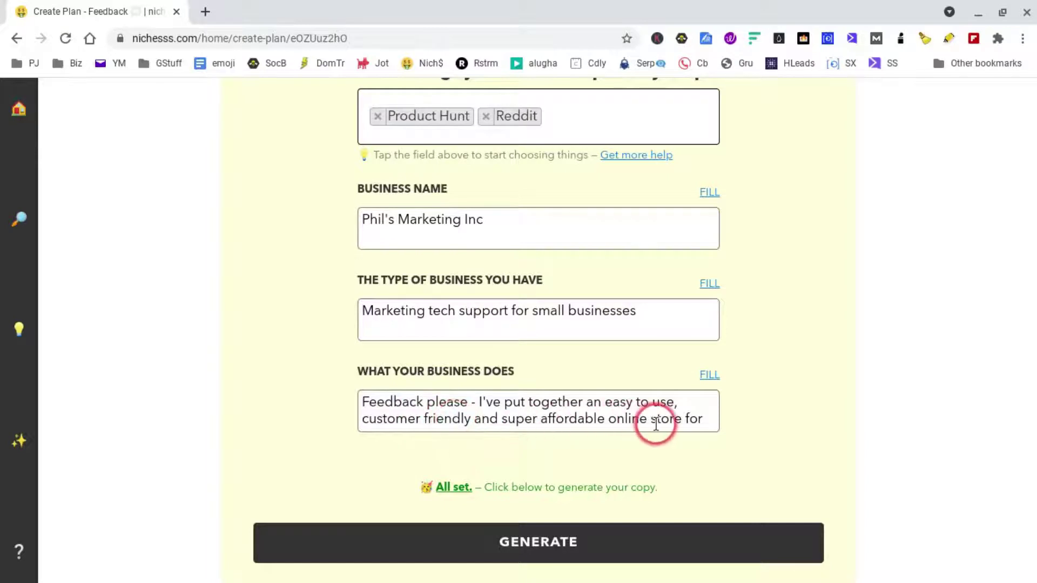
pyautogui.click(483, 445)
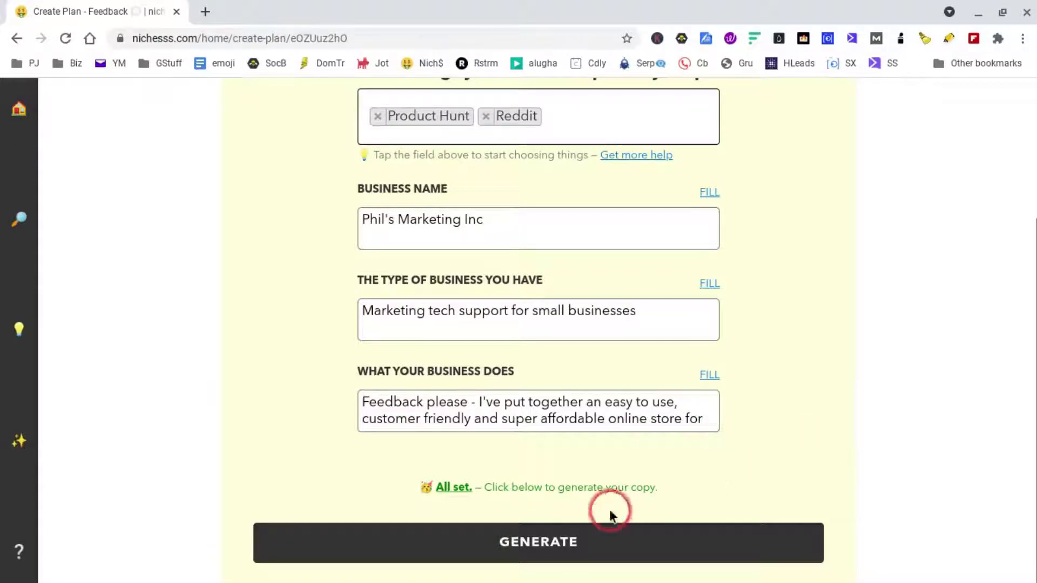
# Generate the Product Hunt and Reddit feedback plan and open the finished Phil's Marketing Inc plan.
pyautogui.click(534, 544)
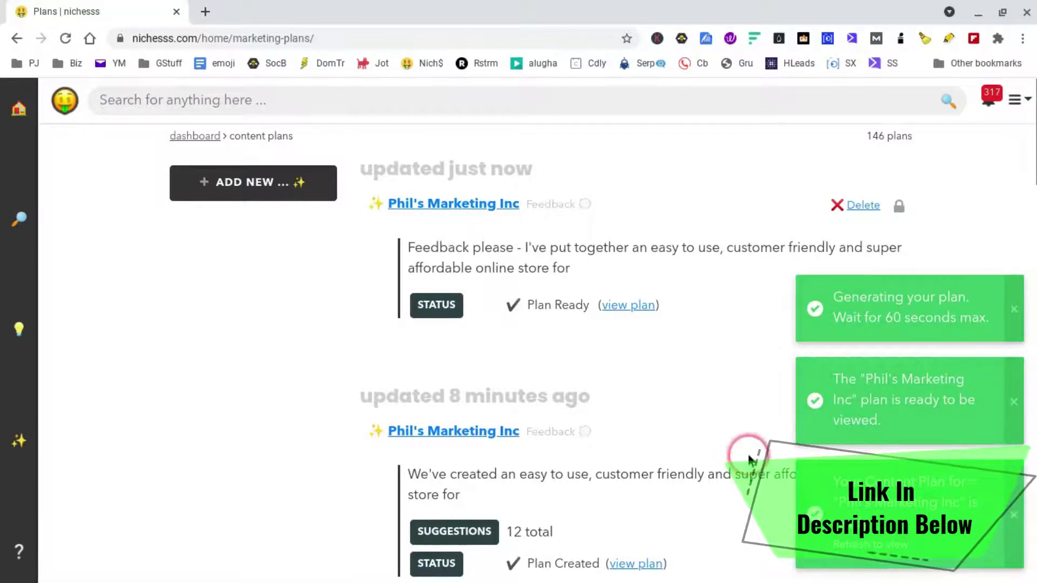
pyautogui.click(624, 309)
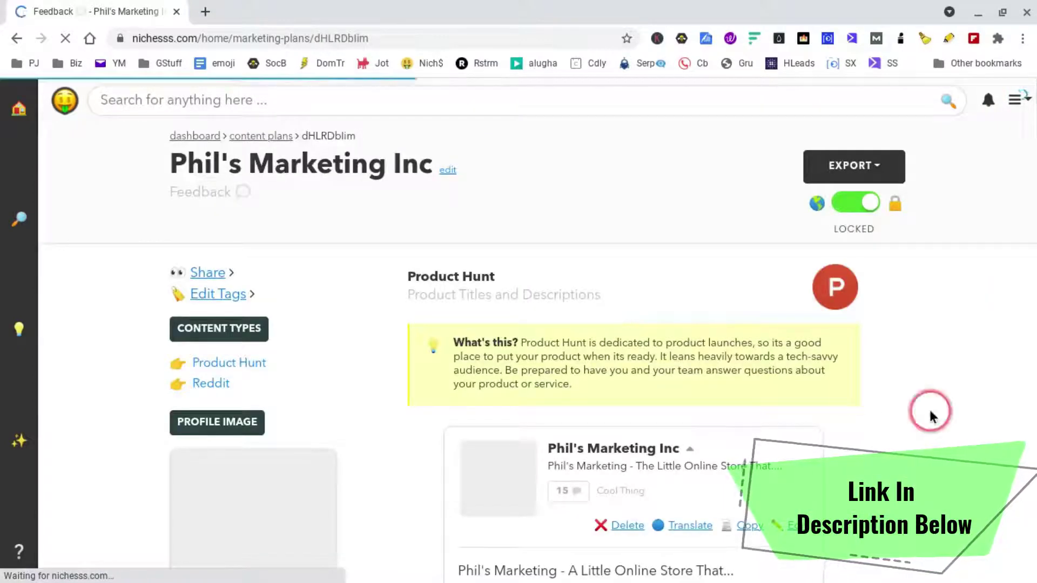
pyautogui.scroll(-3, 929, 413)
pyautogui.scroll(-1, 930, 416)
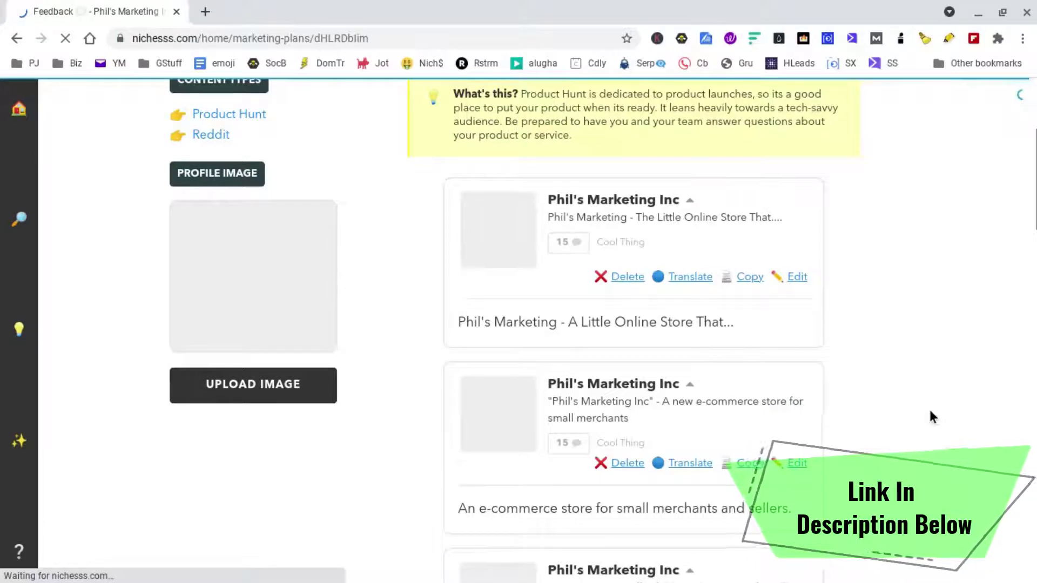
pyautogui.click(820, 346)
pyautogui.click(925, 342)
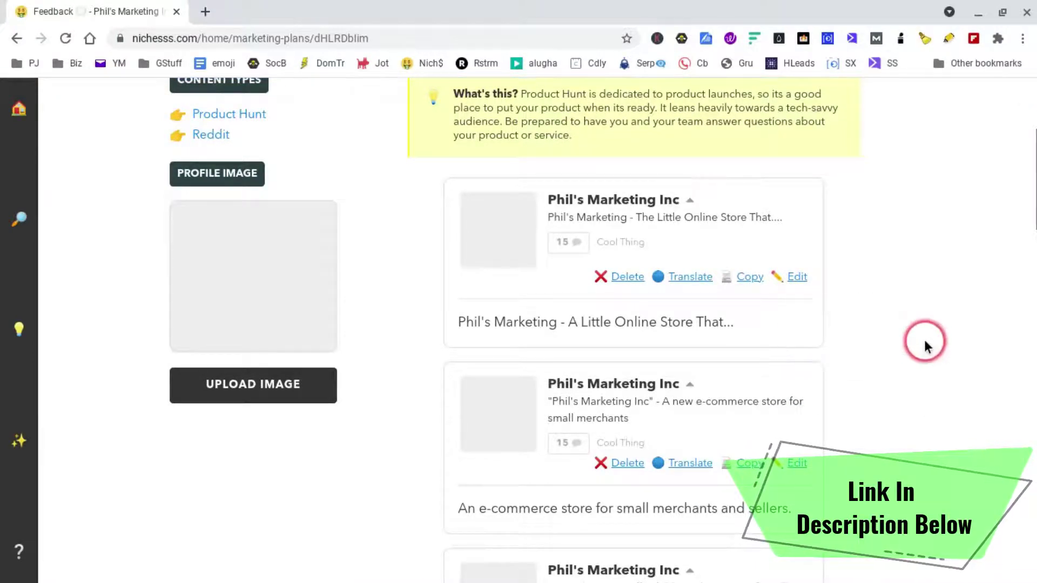
pyautogui.scroll(-2, 925, 342)
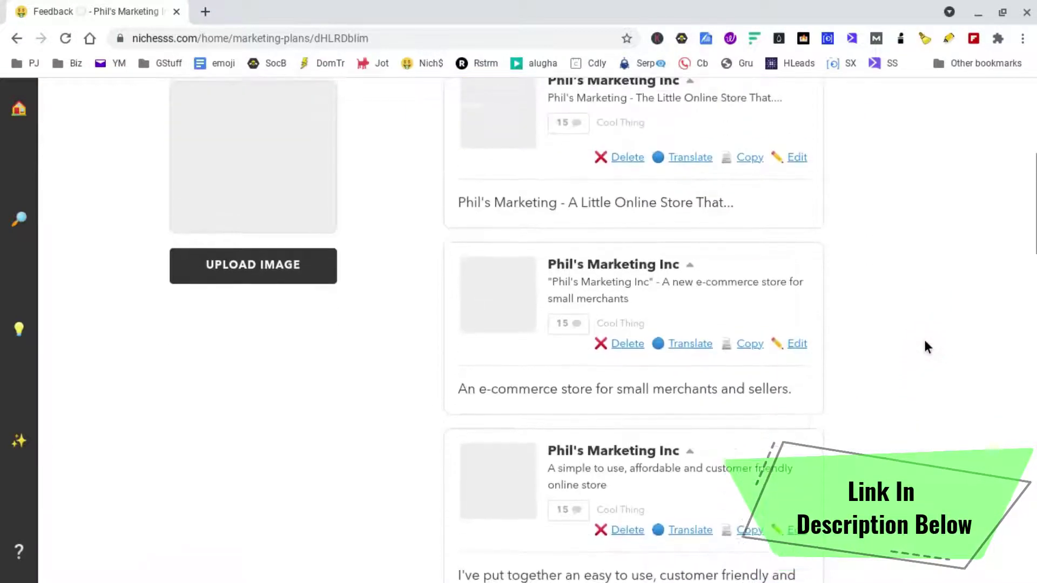
pyautogui.scroll(1, 924, 342)
pyautogui.scroll(-3, 925, 342)
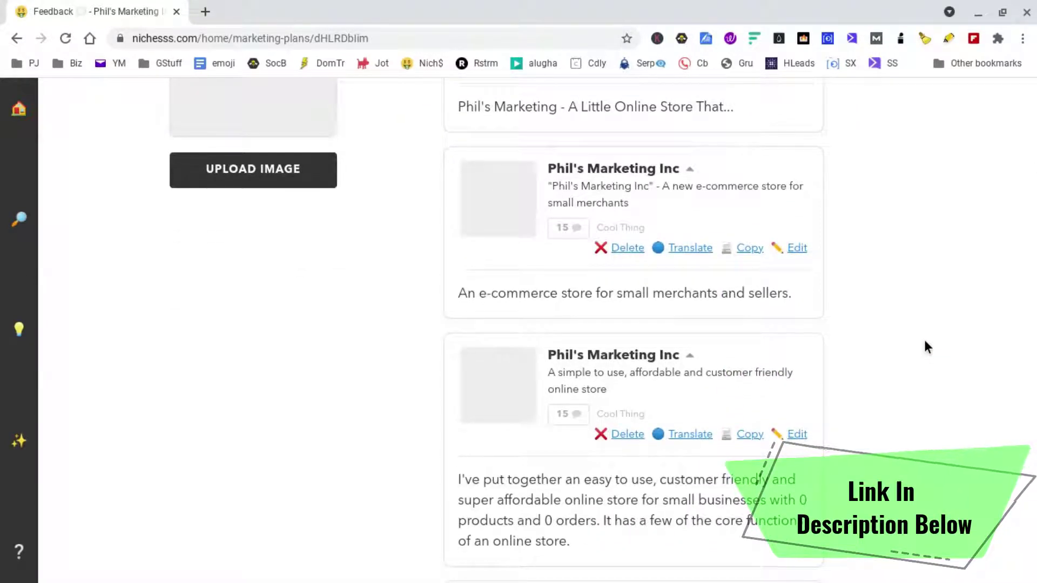
pyautogui.scroll(-3, 922, 337)
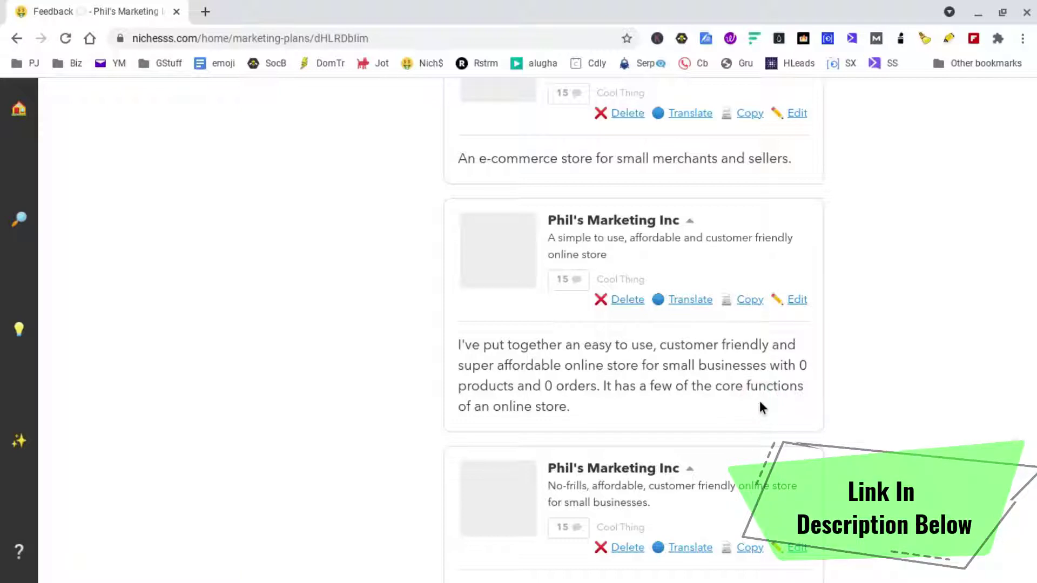
pyautogui.scroll(-1, 873, 401)
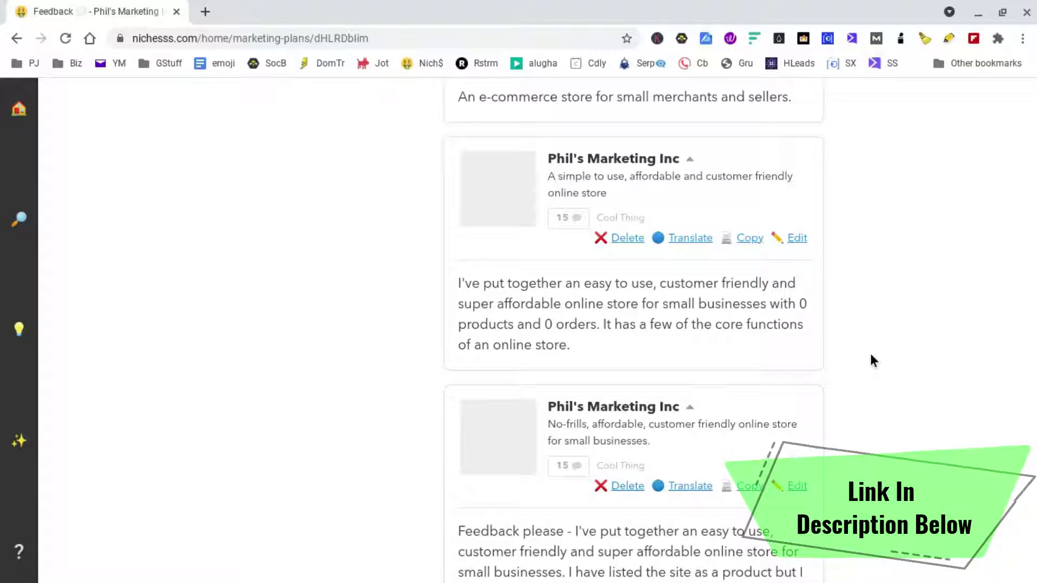
pyautogui.scroll(-3, 871, 356)
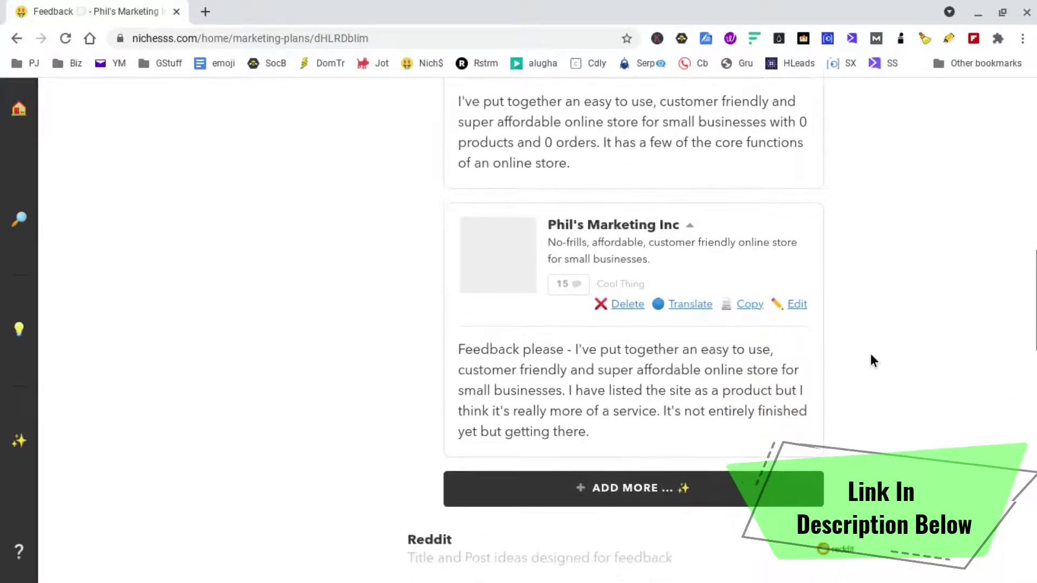
pyautogui.click(578, 372)
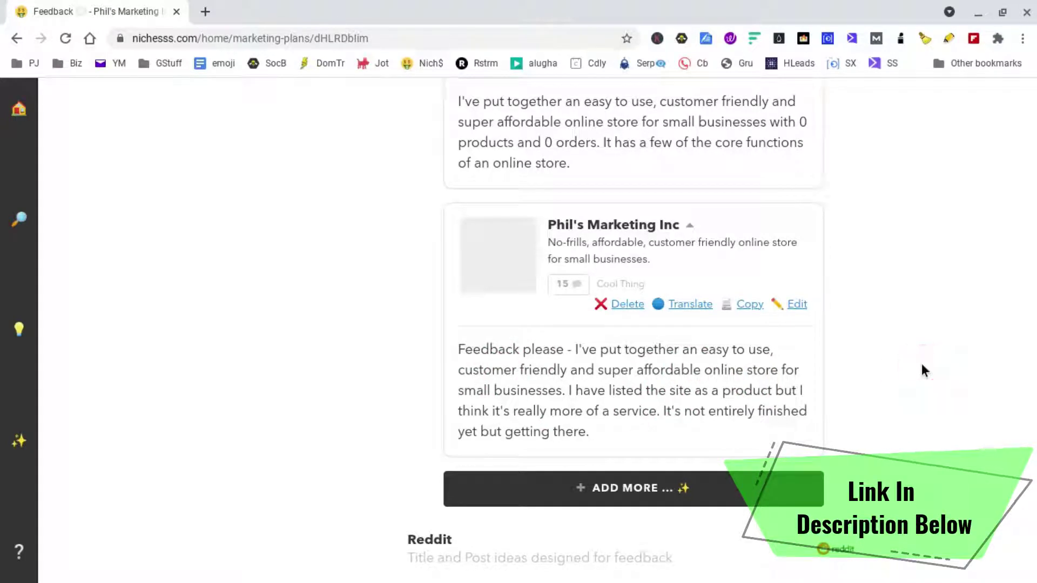
pyautogui.scroll(-2, 921, 364)
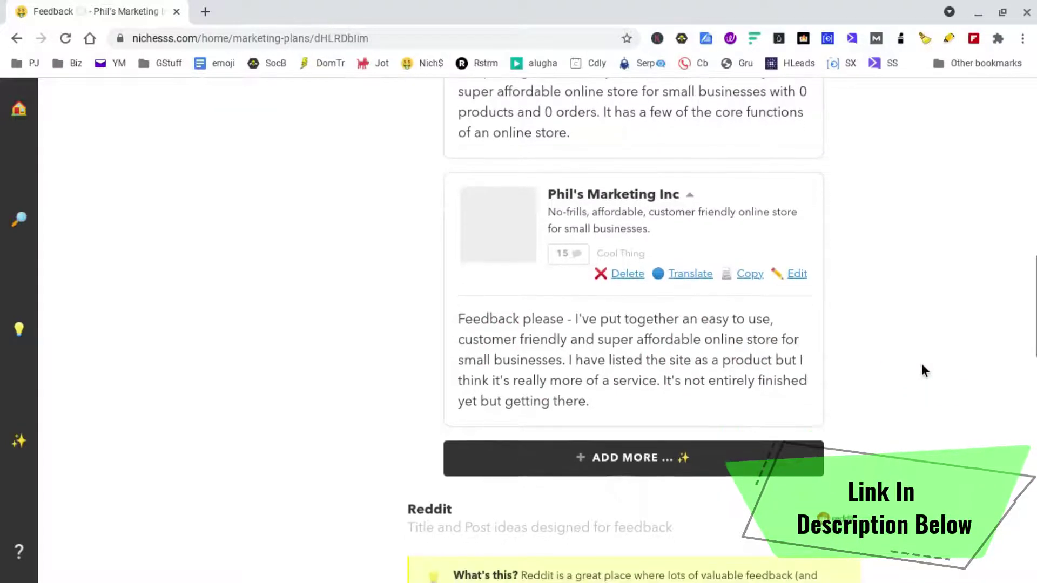
pyautogui.scroll(-9, 921, 364)
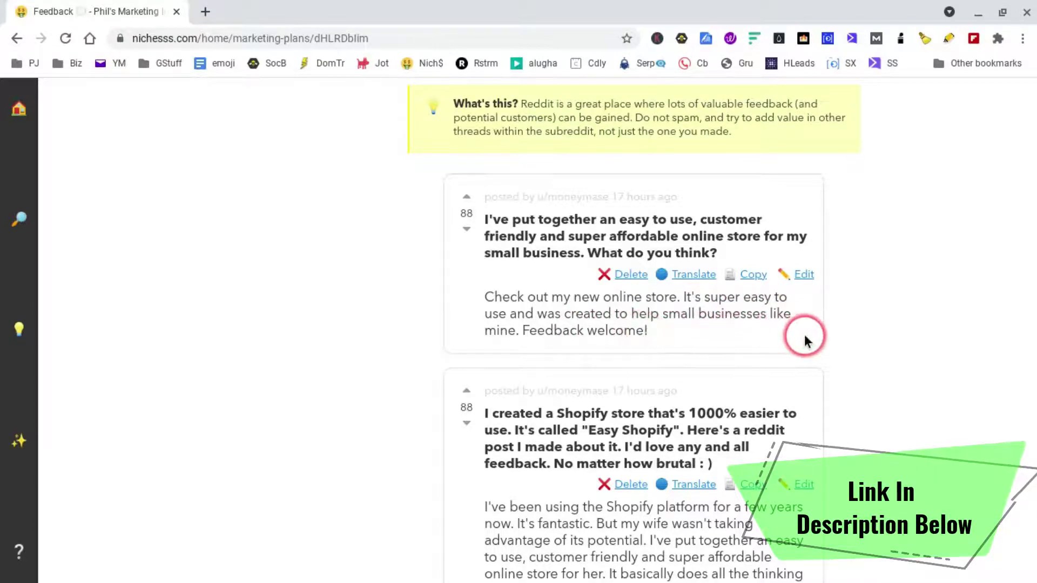
pyautogui.scroll(-1, 847, 339)
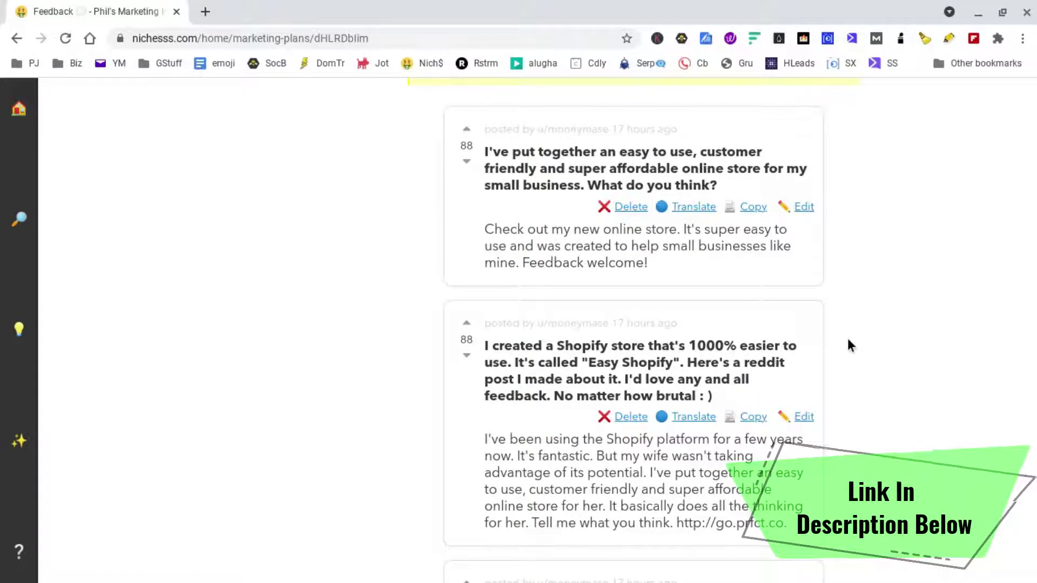
pyautogui.scroll(-2, 848, 340)
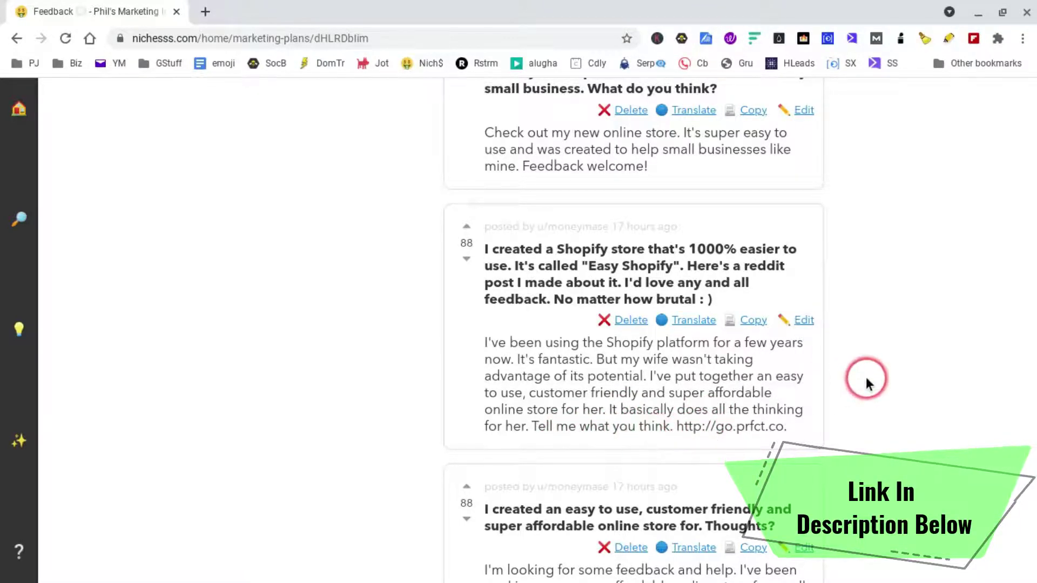
pyautogui.scroll(-3, 866, 384)
pyautogui.scroll(-3, 866, 379)
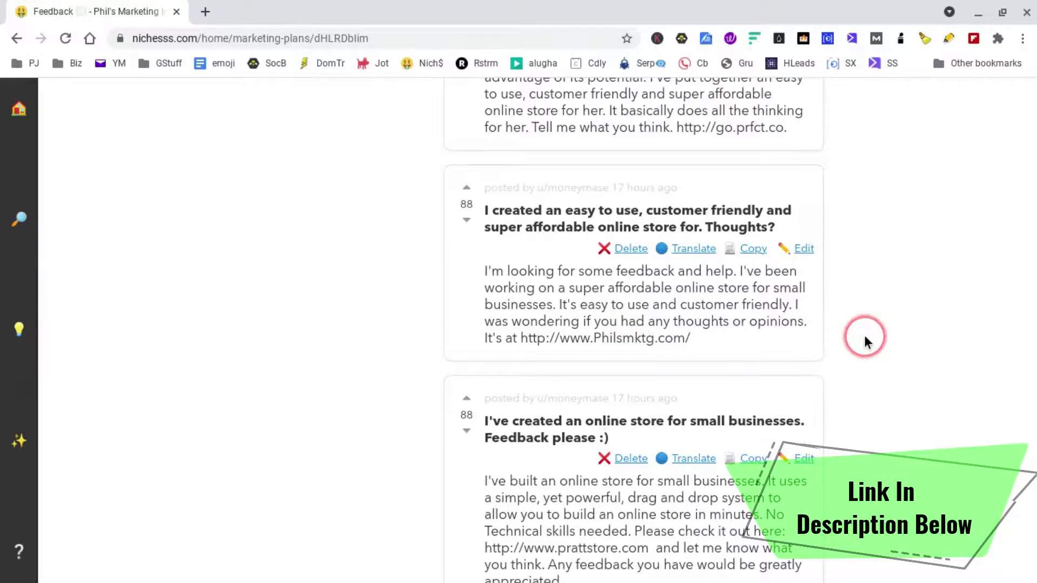
pyautogui.scroll(-3, 865, 337)
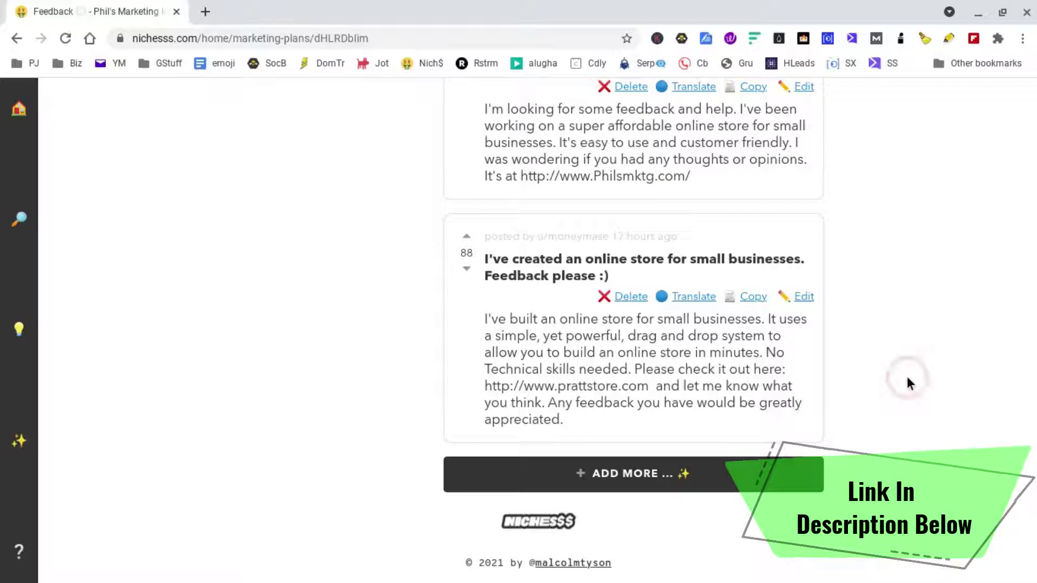
pyautogui.scroll(8, 919, 354)
pyautogui.scroll(5, 919, 351)
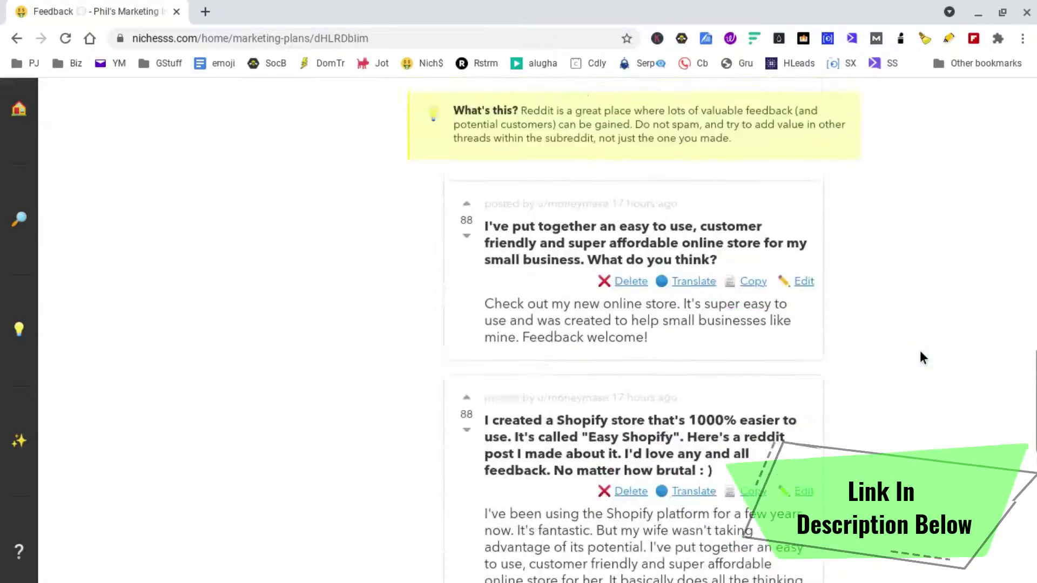
pyautogui.scroll(-8, 919, 351)
pyautogui.scroll(-6, 921, 357)
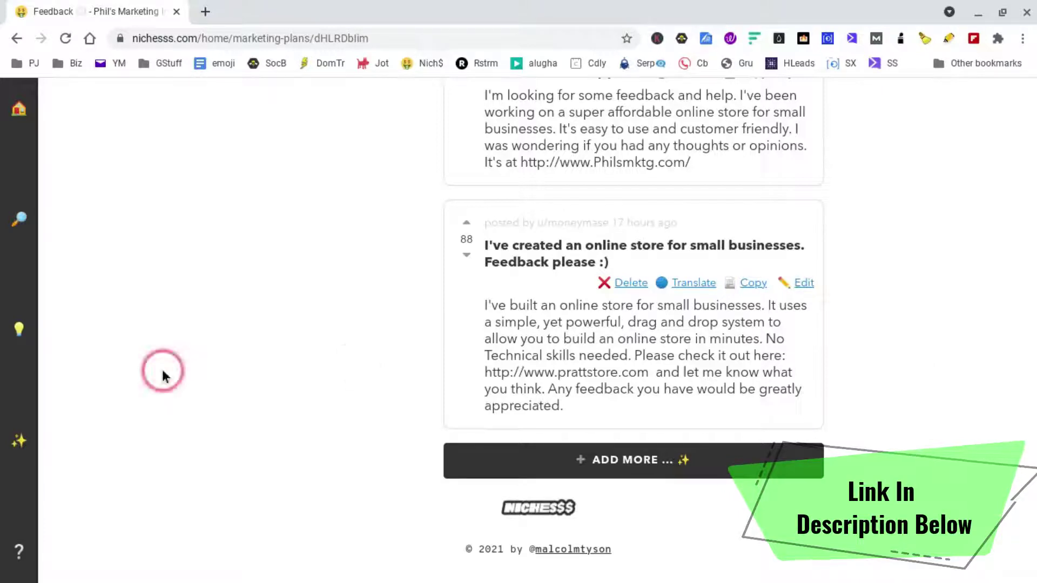
pyautogui.moveTo(3, 434)
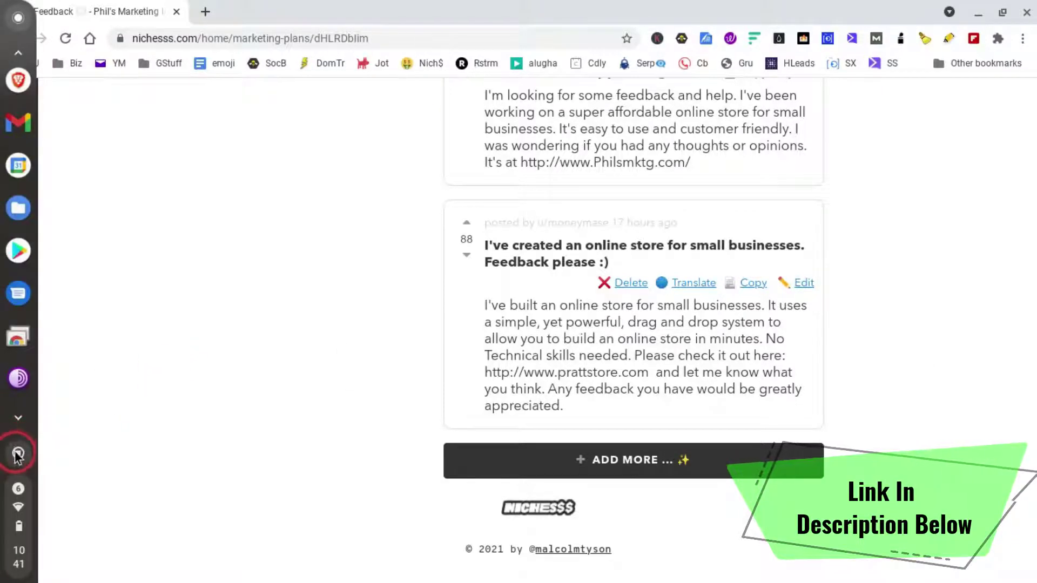